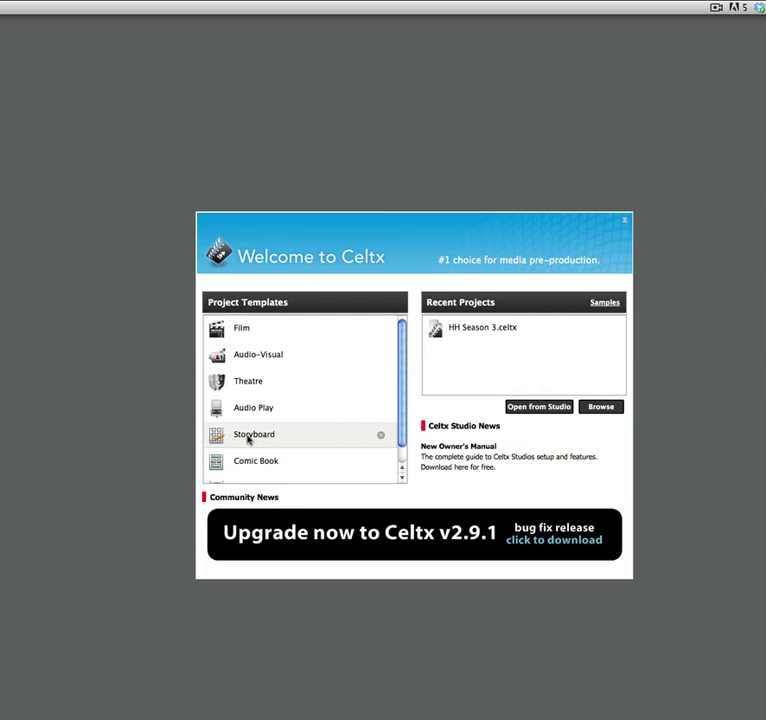
- Start a new storyboard and rename its sequence to 'Zombie Apocalypse Without Words'
click(251, 436)
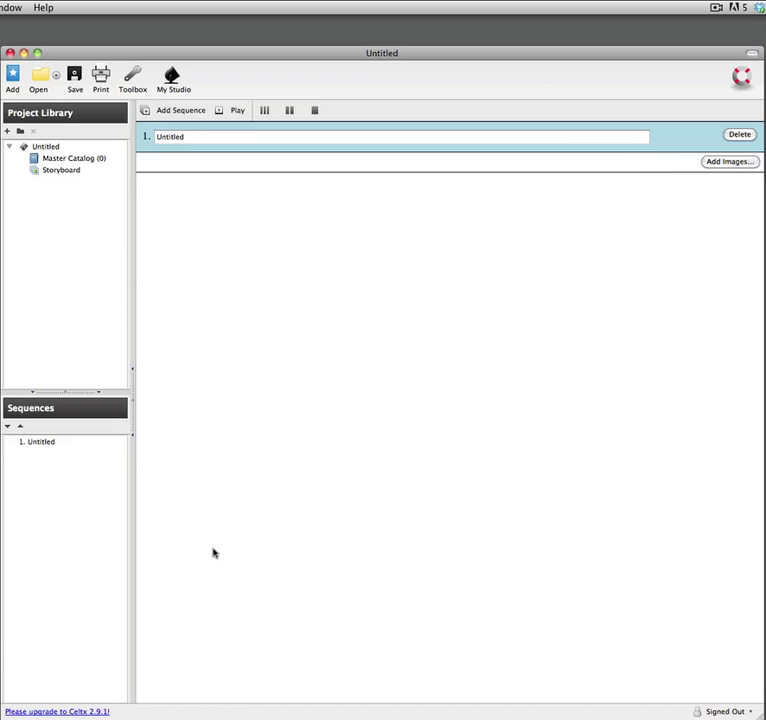
double_click(189, 137)
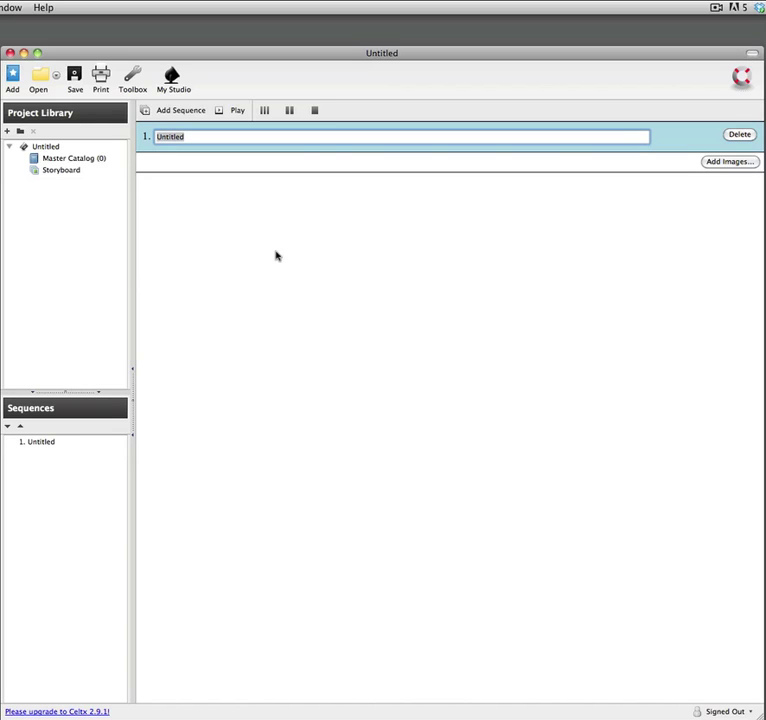
text(Zombie Apol)
key(BackSpace)
text(caly)
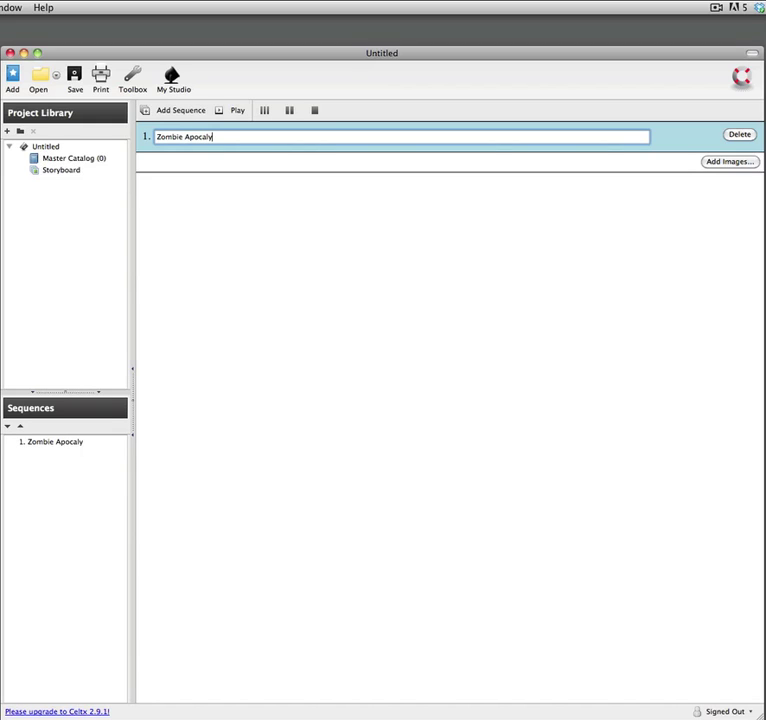
text(pse Without Words)
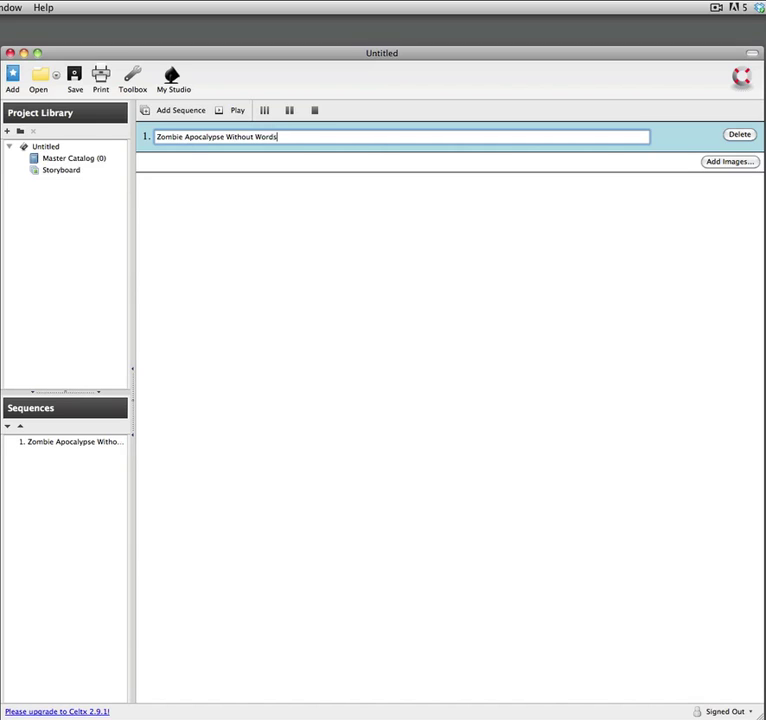
click(606, 218)
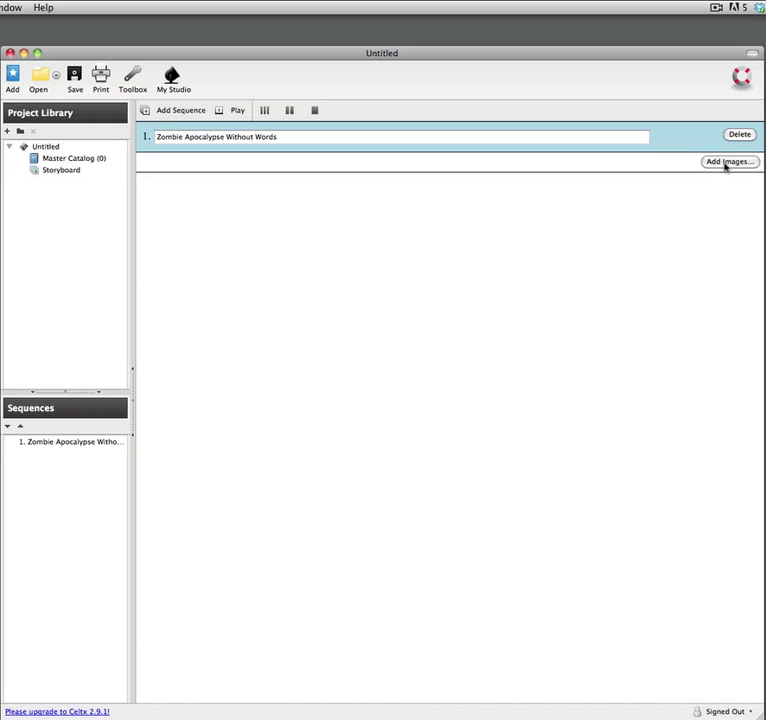
- Import zombie 1.jpg, zombie 3.jpg and zombie2.jpg from the Desktop zombies folder as shots
click(726, 163)
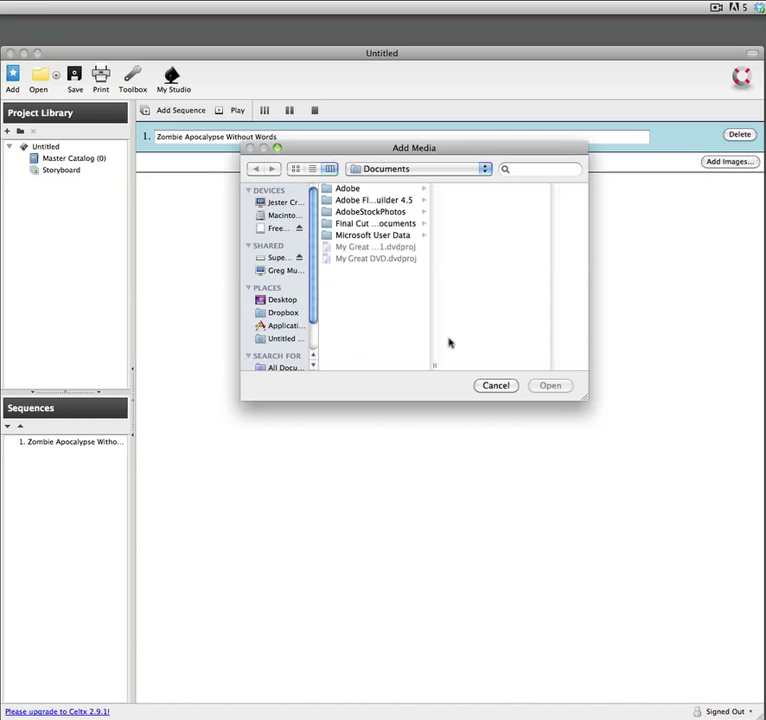
click(280, 300)
click(353, 305)
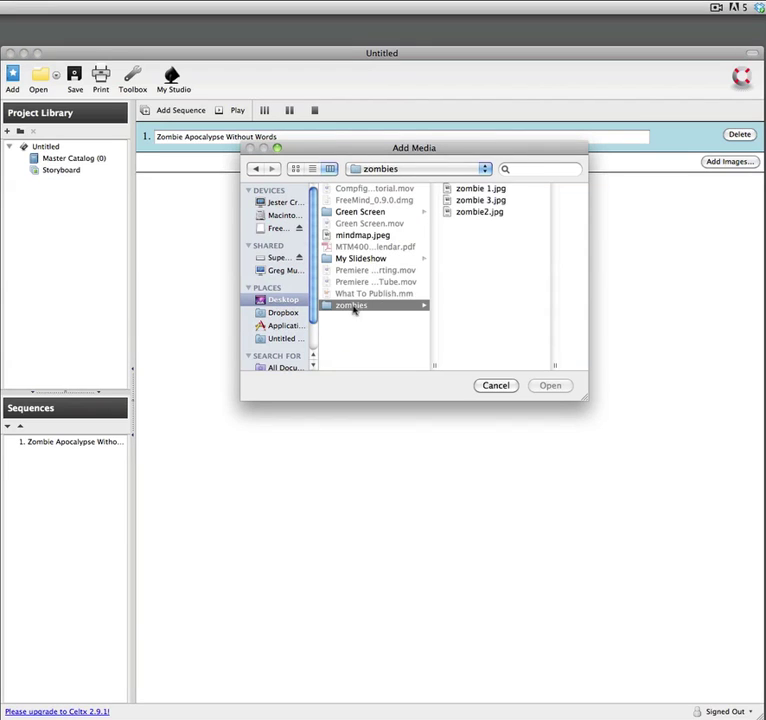
click(474, 189)
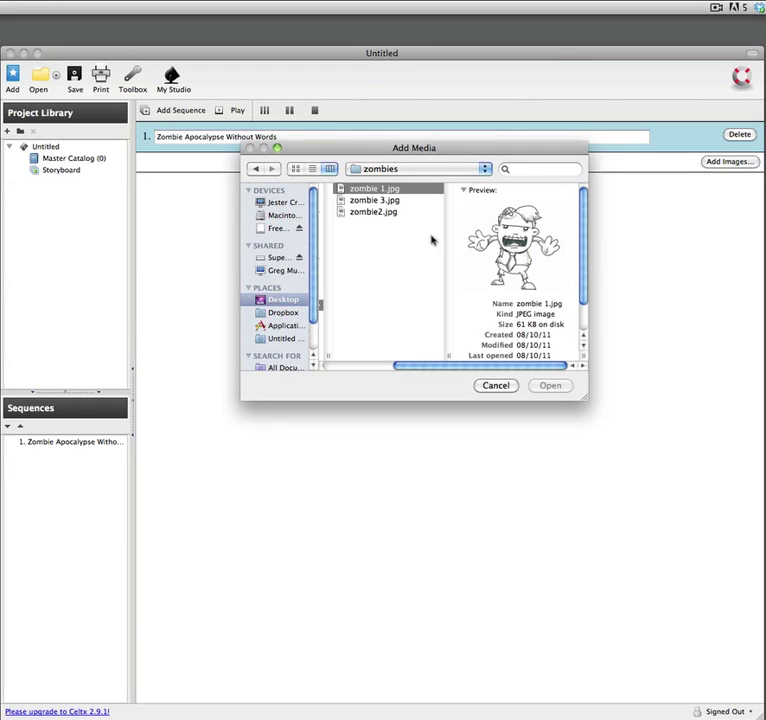
shift+click(378, 212)
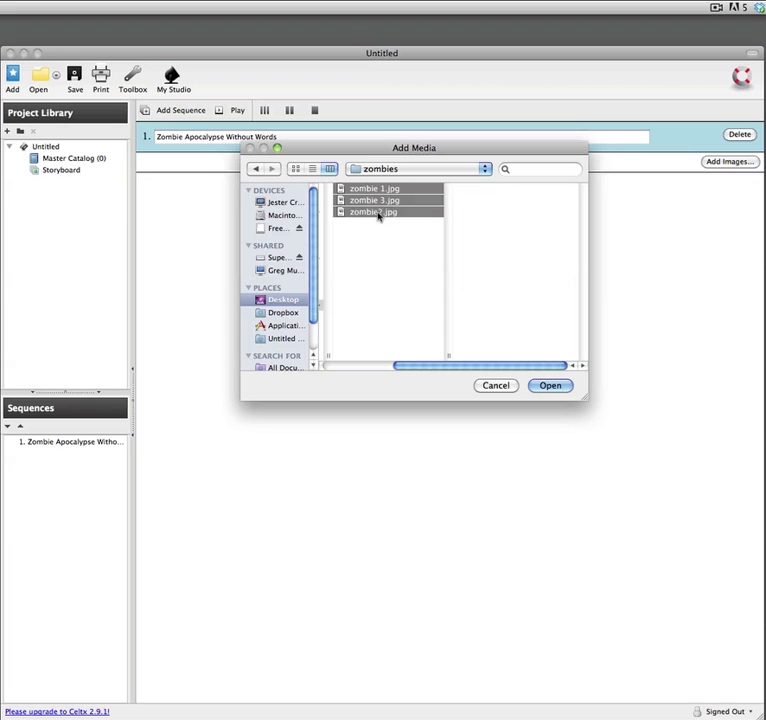
click(550, 387)
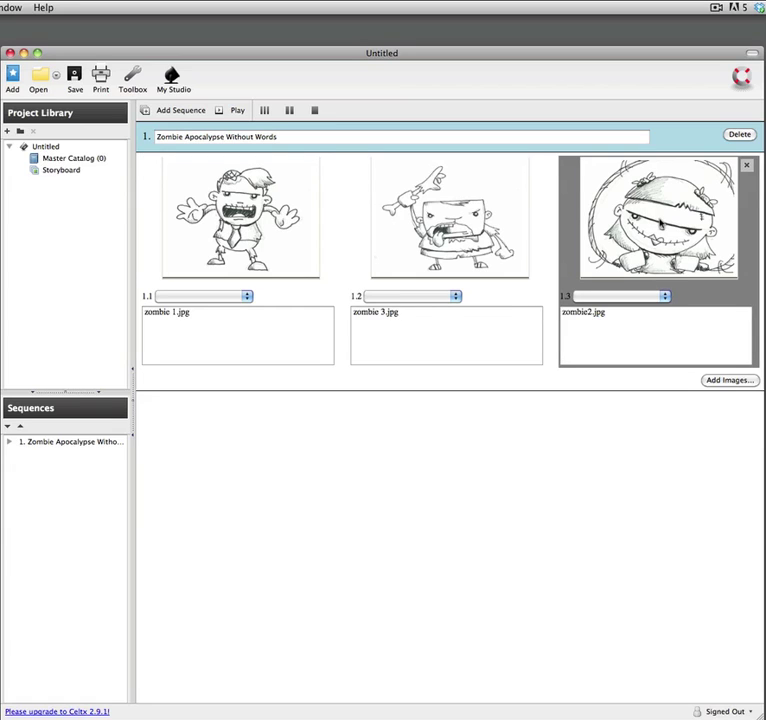
- Reorder the panels to zombie2, then zombie 1, then zombie 3
drag(400, 141, 372, 243)
drag(234, 241, 600, 258)
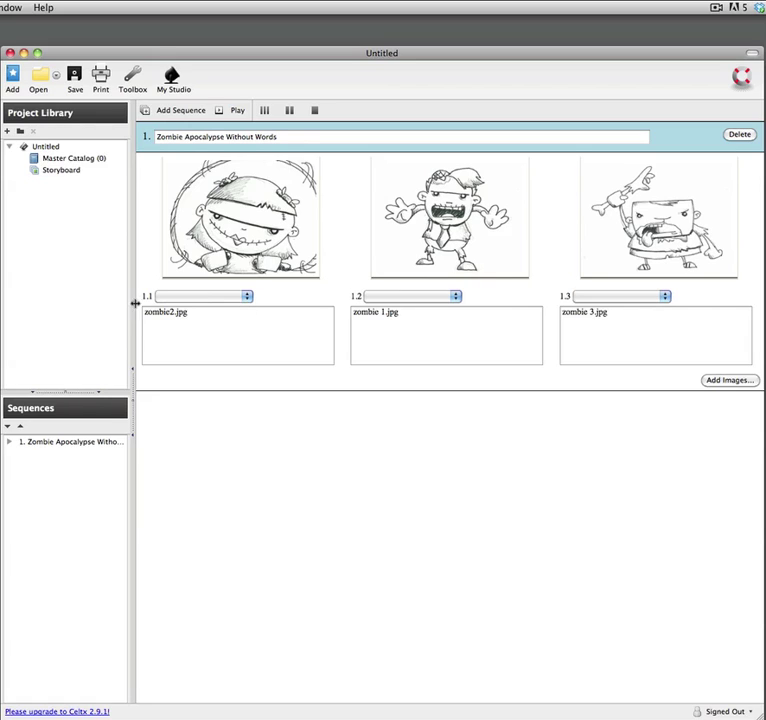
click(247, 297)
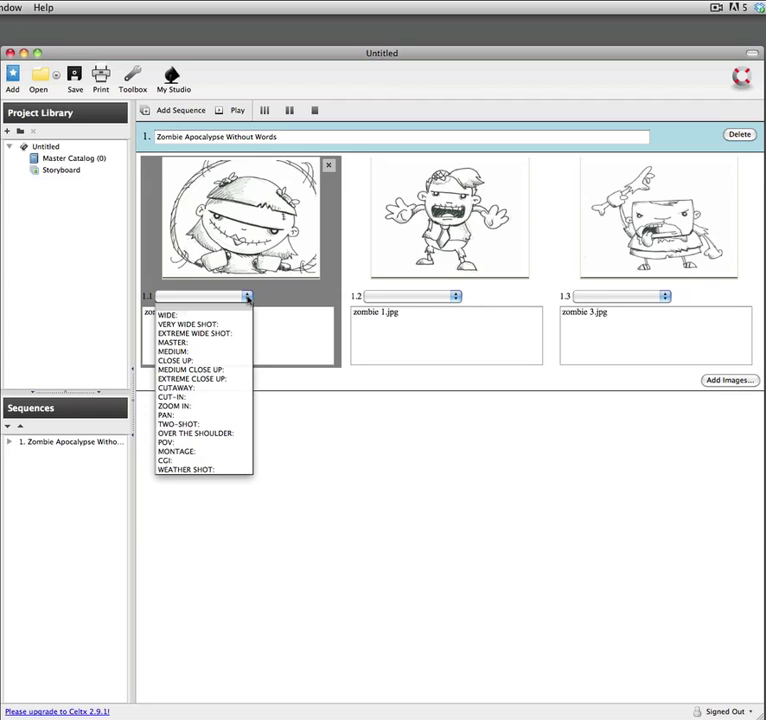
- Make shot 1.1 a MEDIUM shot captioned 'Girl Zombie smiles at camera.'
click(180, 351)
click(197, 315)
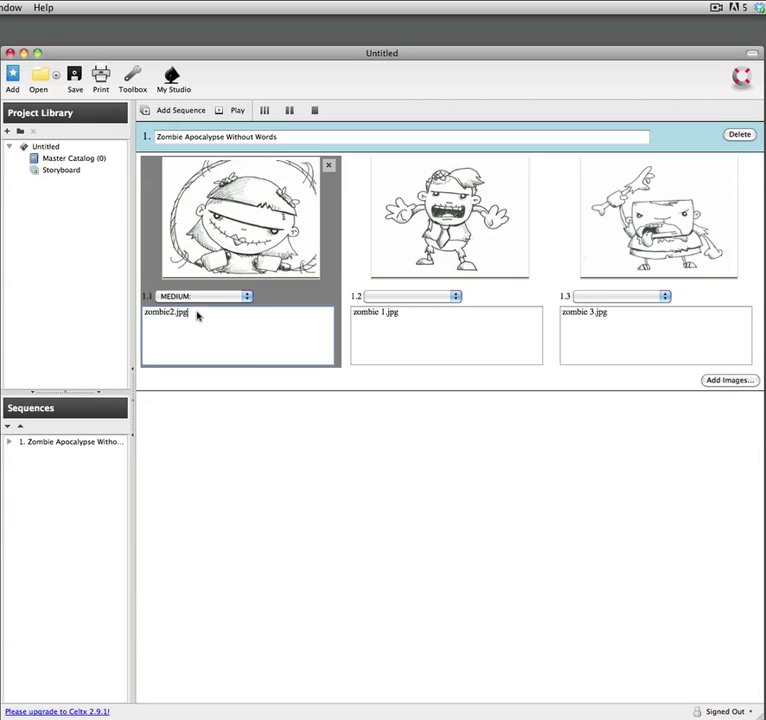
drag(197, 315, 121, 318)
text(Girl Zombie smiles at camera.)
- Make shot 1.2 a WIDE shot captioned 'Boy Zombie comes towards camera and says "RAWWR"'
click(462, 345)
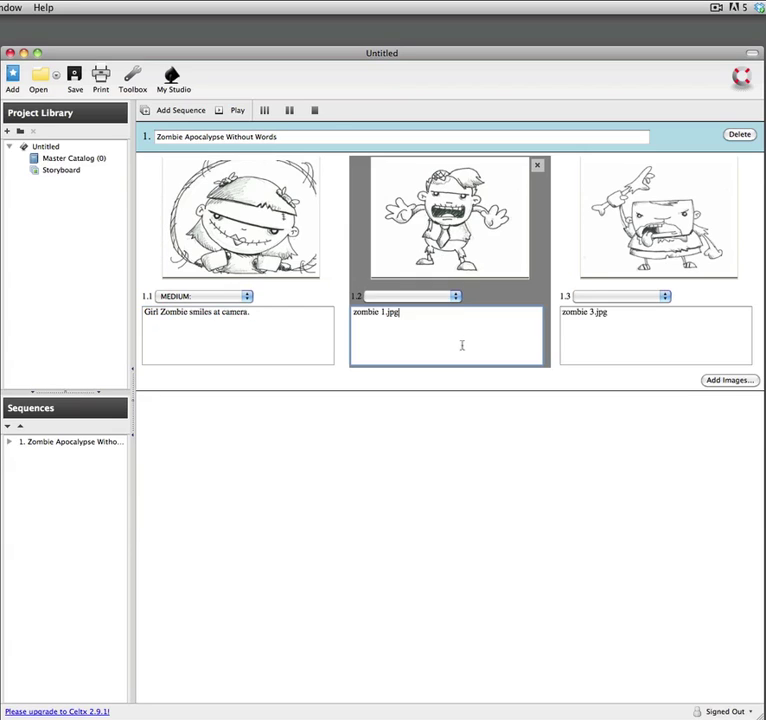
click(455, 297)
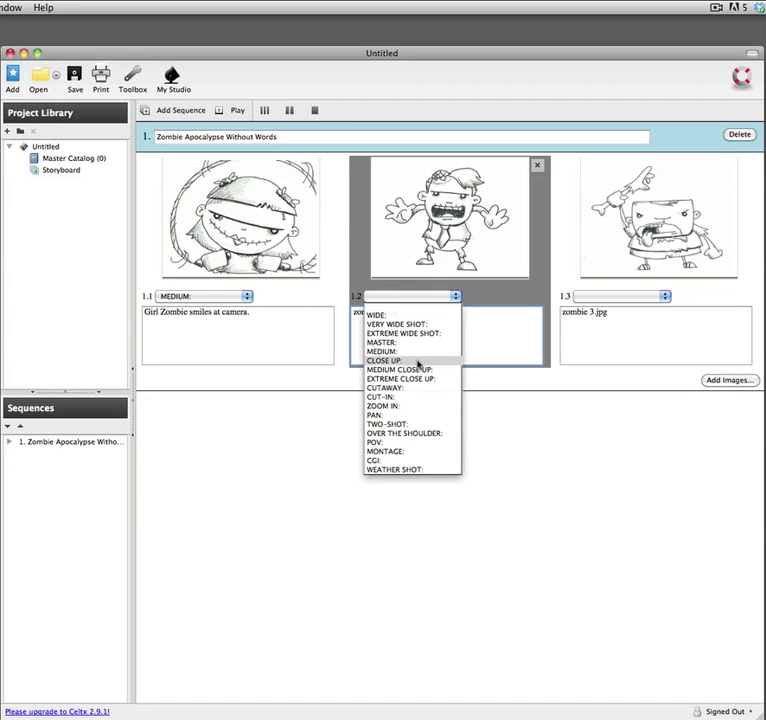
click(401, 320)
drag(407, 318, 343, 318)
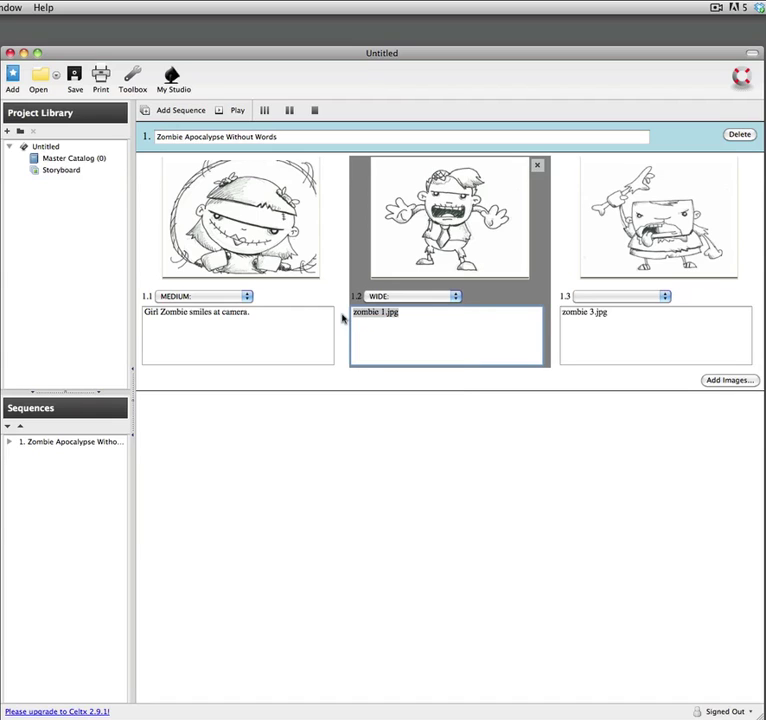
text(Boy Zombie )
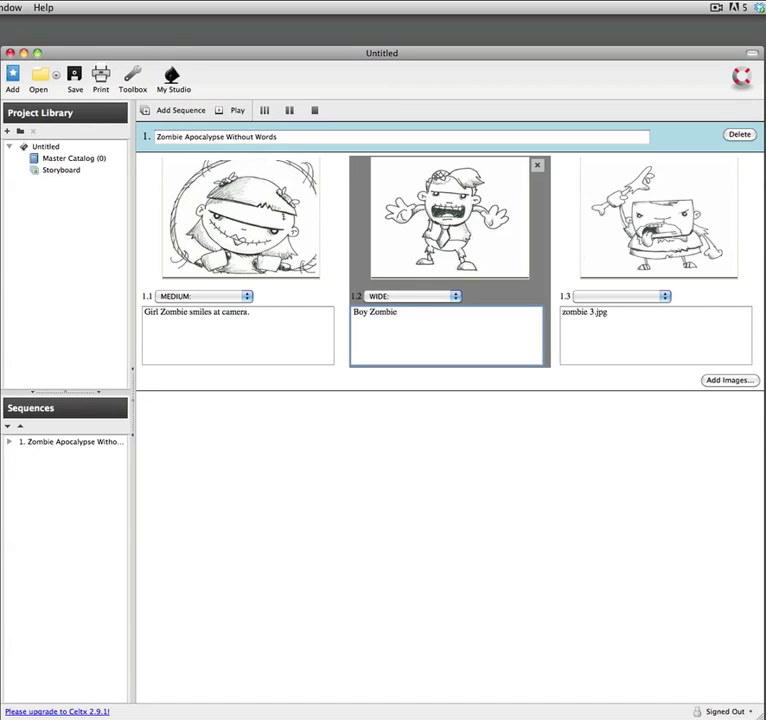
text(comes towards cma)
key(BackSpace)
key(BackSpace)
text(amera and says )
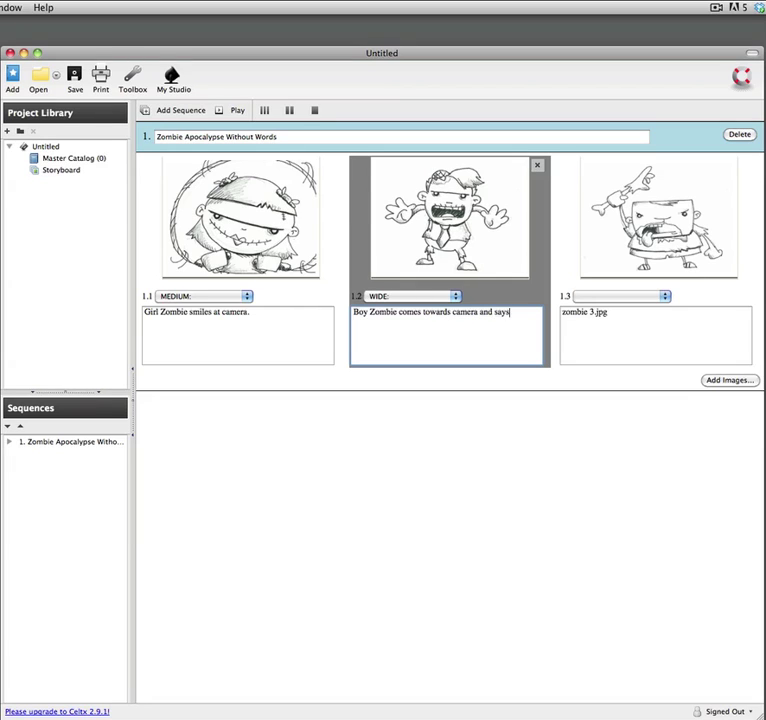
text("RAWWR")
- Set shot 1.3 to MEDIUM CLOSE UP captioned 'Bald zombie with bone flys towards camera'
click(651, 333)
click(645, 297)
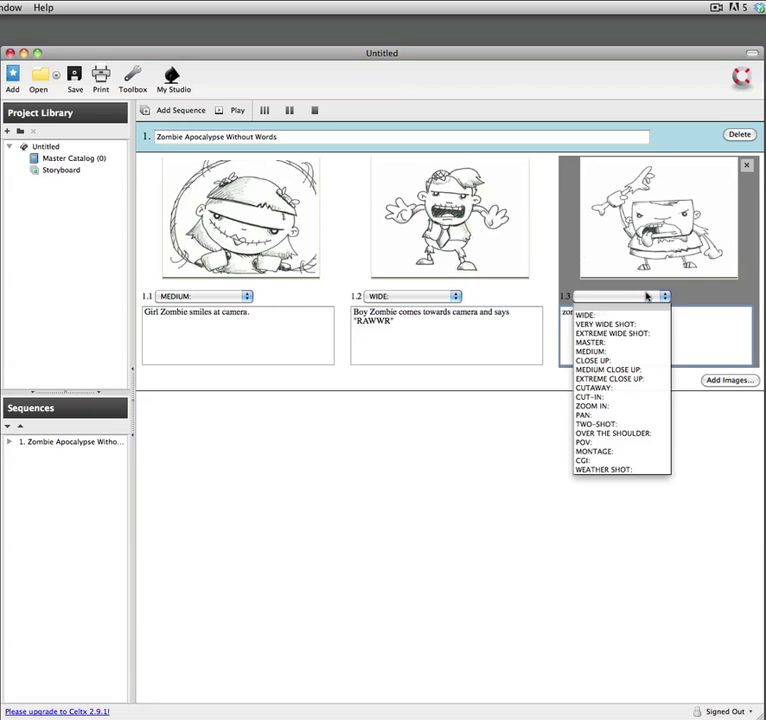
click(619, 369)
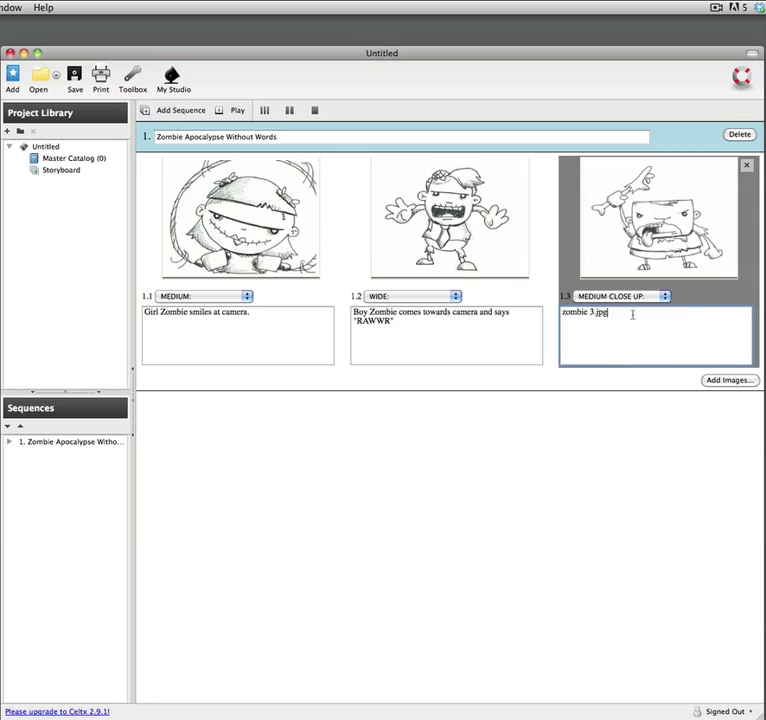
drag(632, 315, 533, 315)
text(Bald zombie with bone flys towards)
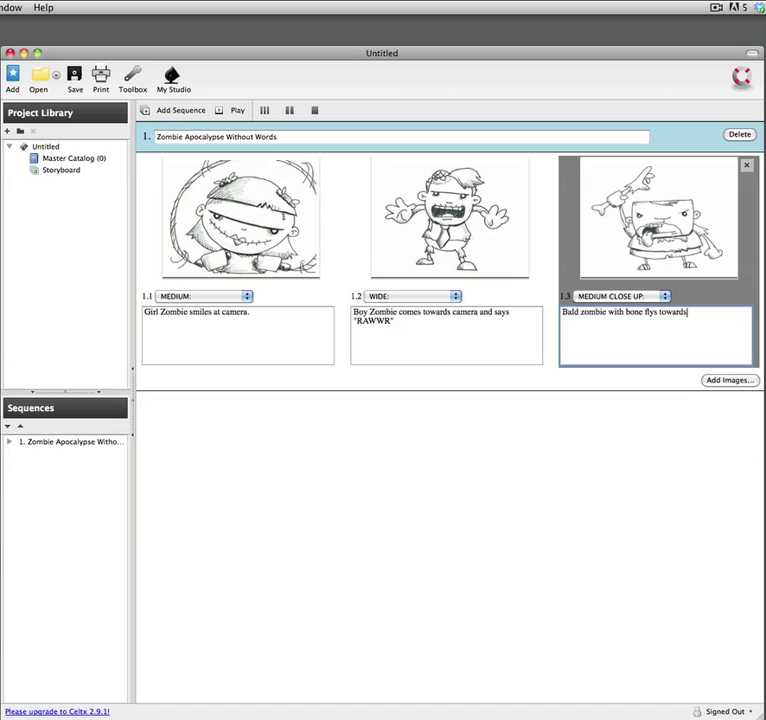
text( camera)
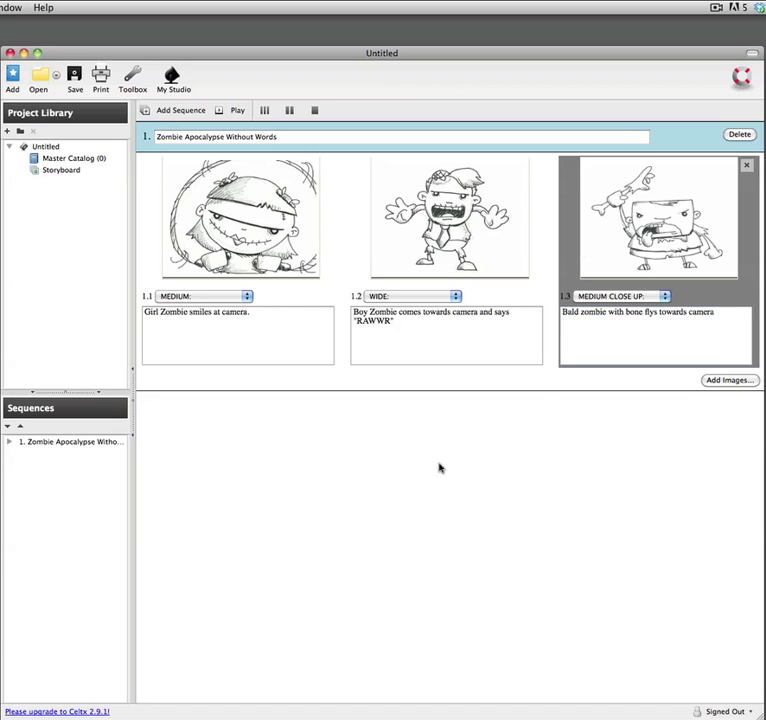
click(371, 325)
click(320, 335)
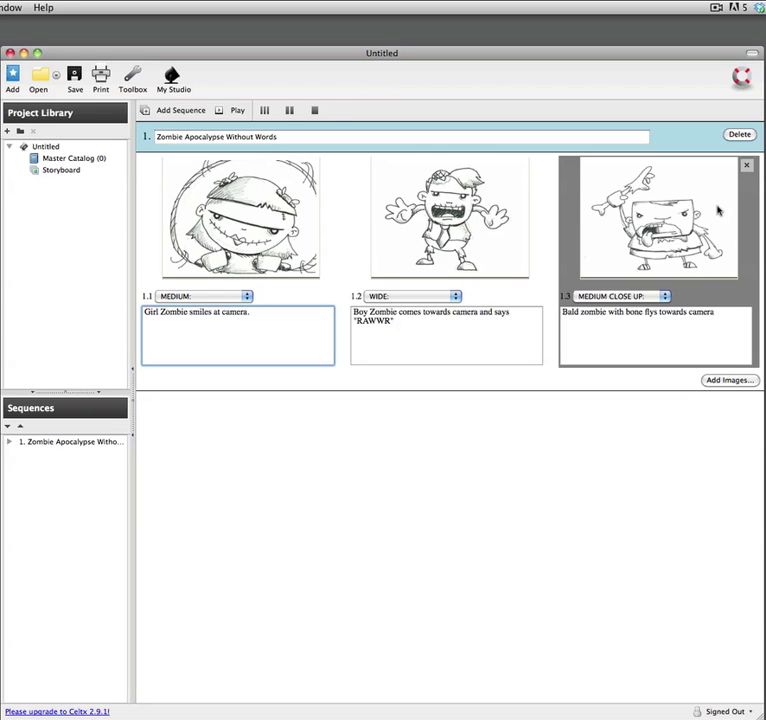
click(347, 432)
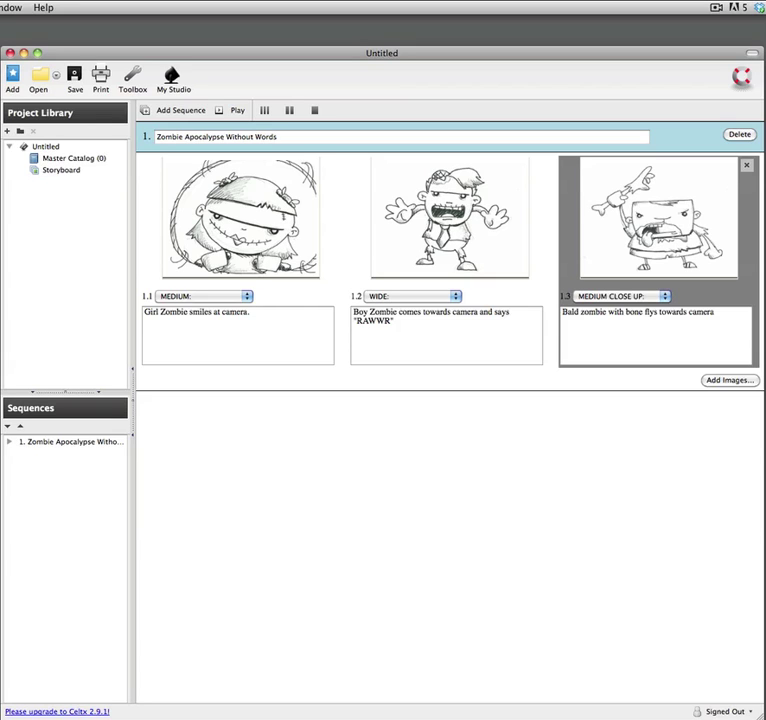
- Save the project as 'My storyboard.celtx' with the Desktop chosen as location
key(super+s)
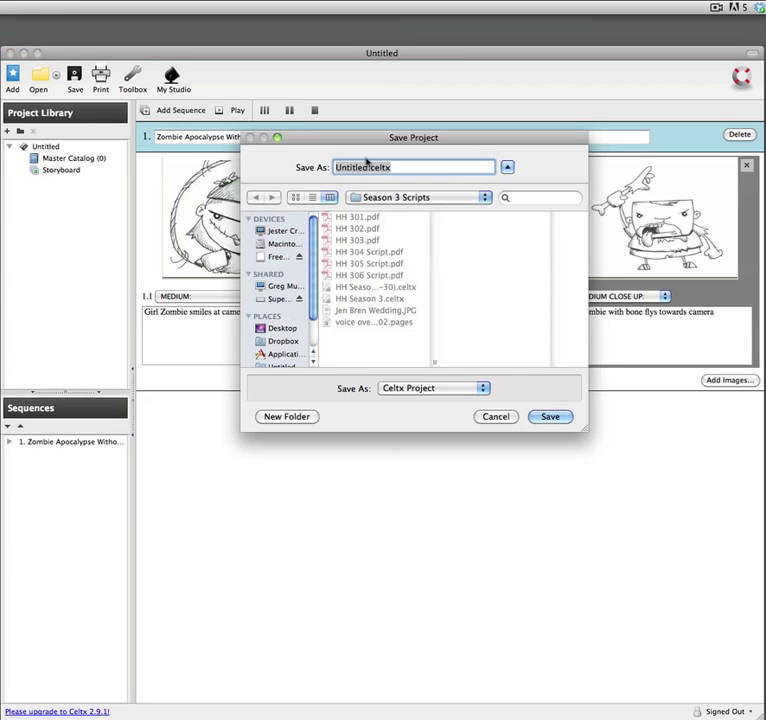
click(366, 167)
double_click(366, 167)
text(My sto)
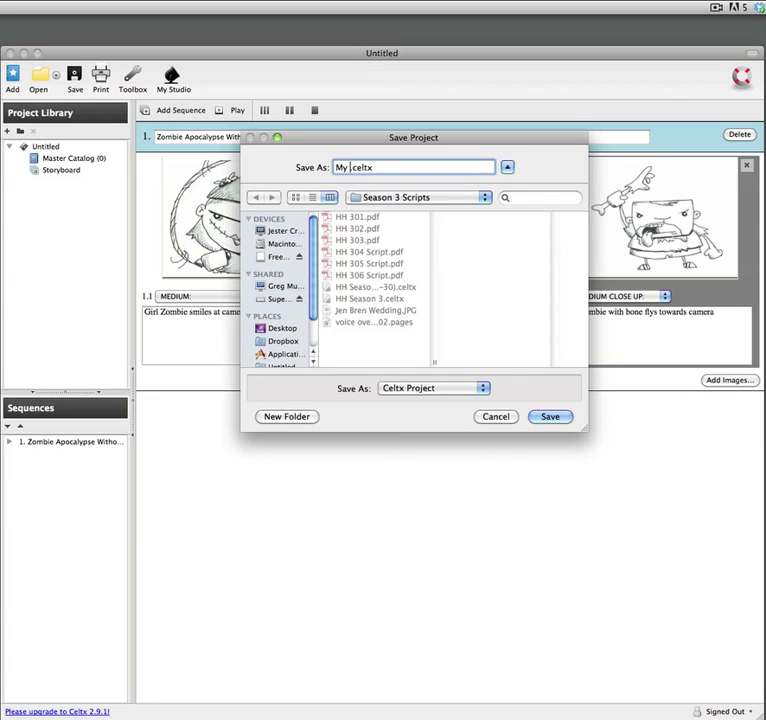
text(ary)
key(BackSpace)
key(BackSpace)
key(BackSpace)
text(ryboard)
click(284, 328)
click(549, 416)
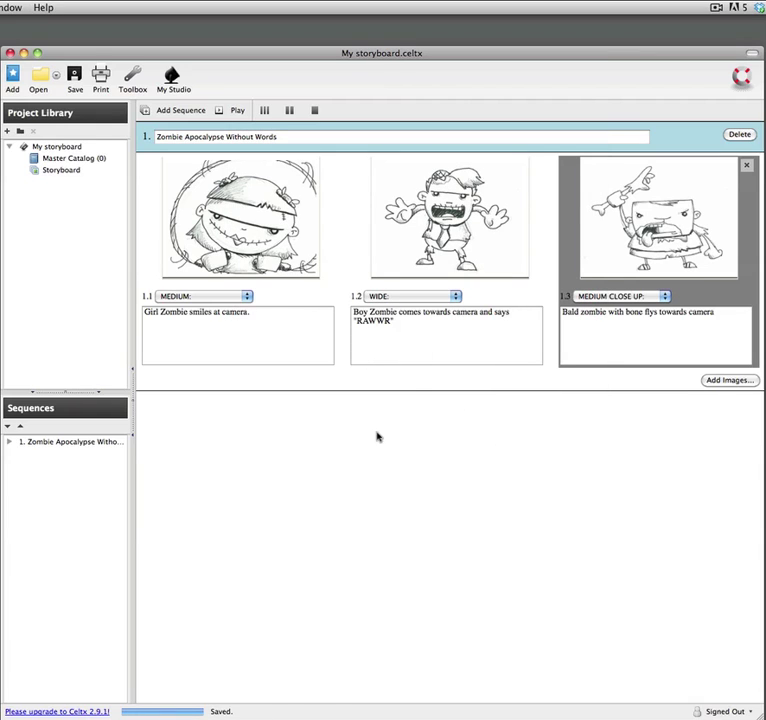